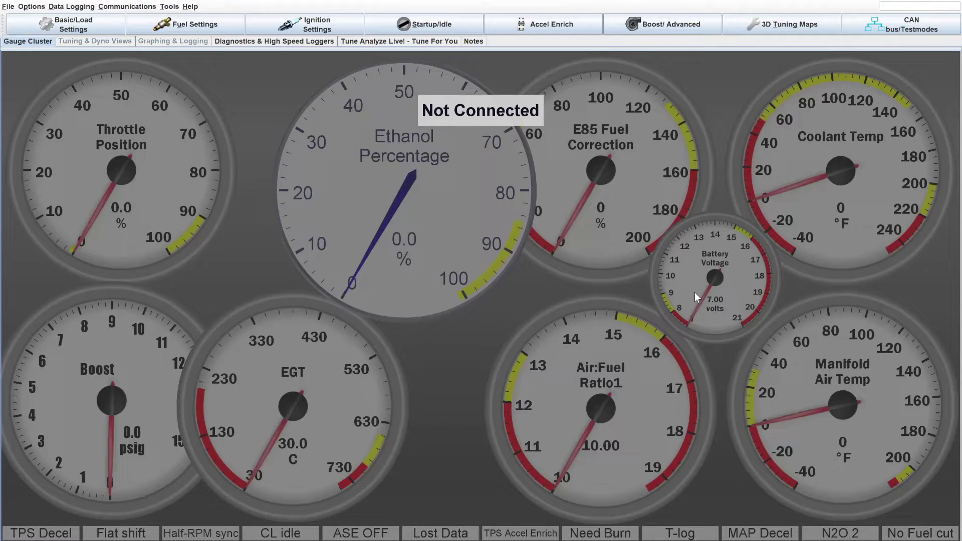
- Open Fuel Sensor Settings (Flex) from the Fuel Settings menu, then enlarge and reposition the dialog
click(215, 24)
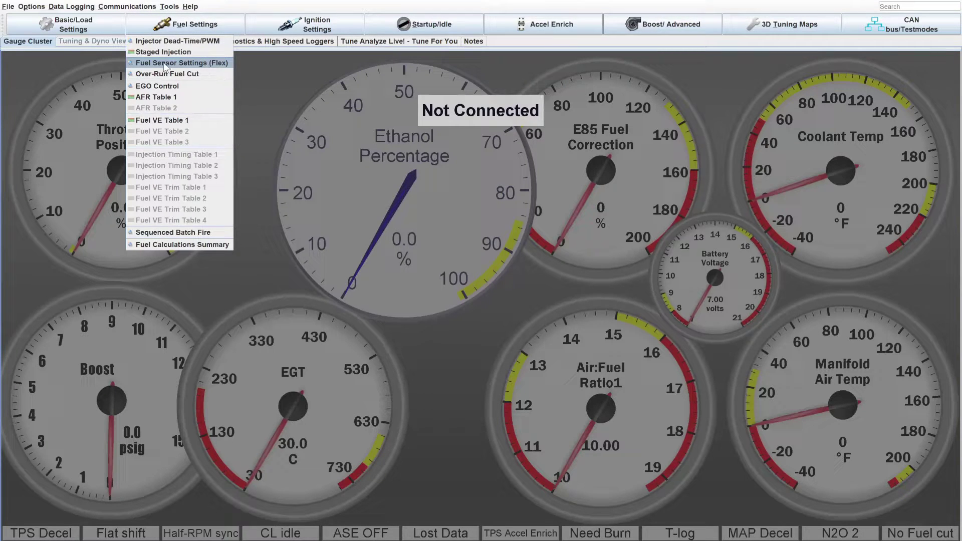
click(220, 64)
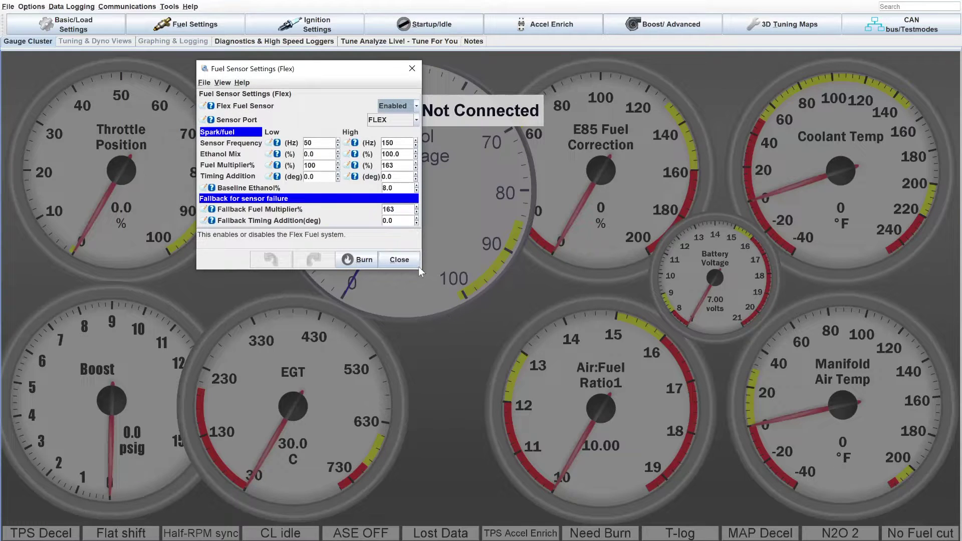
drag(420, 270, 681, 295)
drag(500, 71, 533, 87)
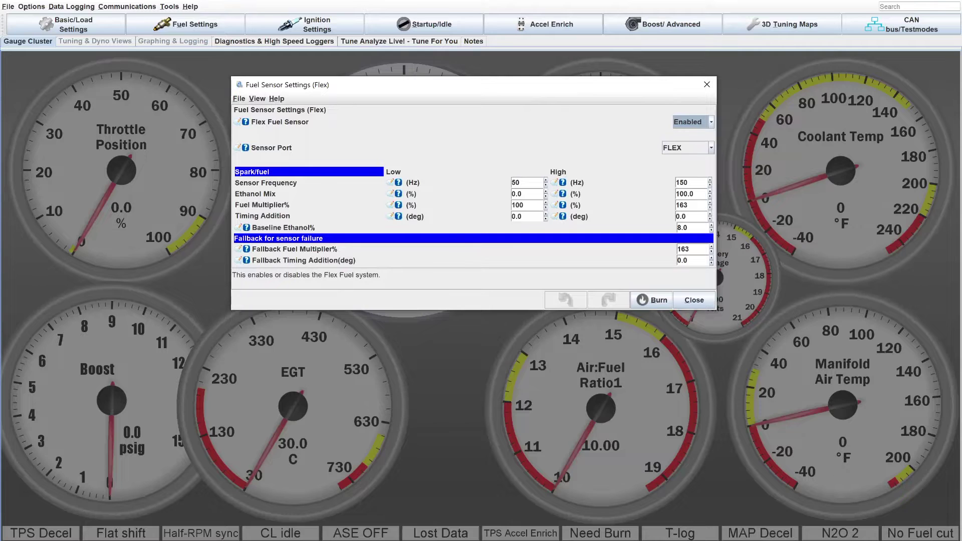
- Alt+Tab from the browser back to TunerStudio's Fuel Sensor Settings (Flex) dialog
key(alt+Tab)
click(711, 123)
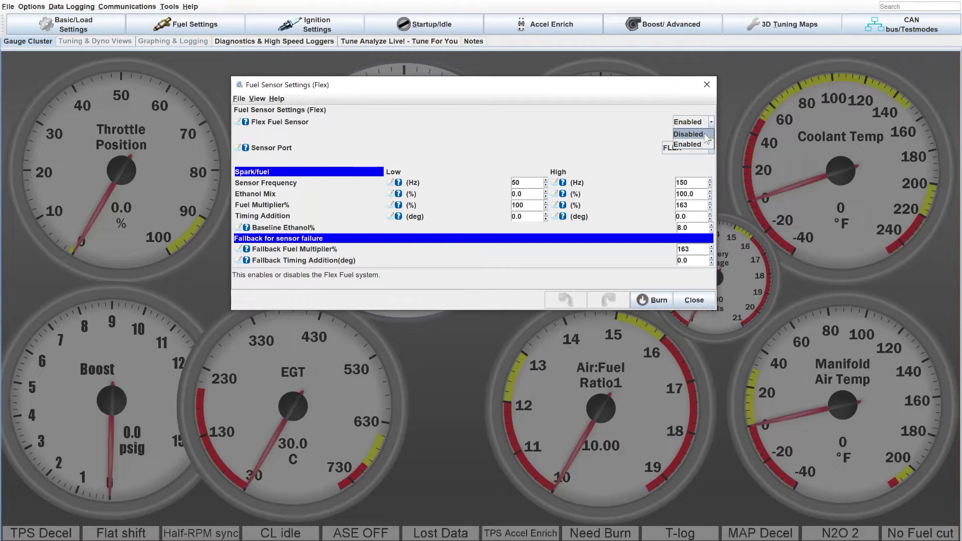
click(692, 144)
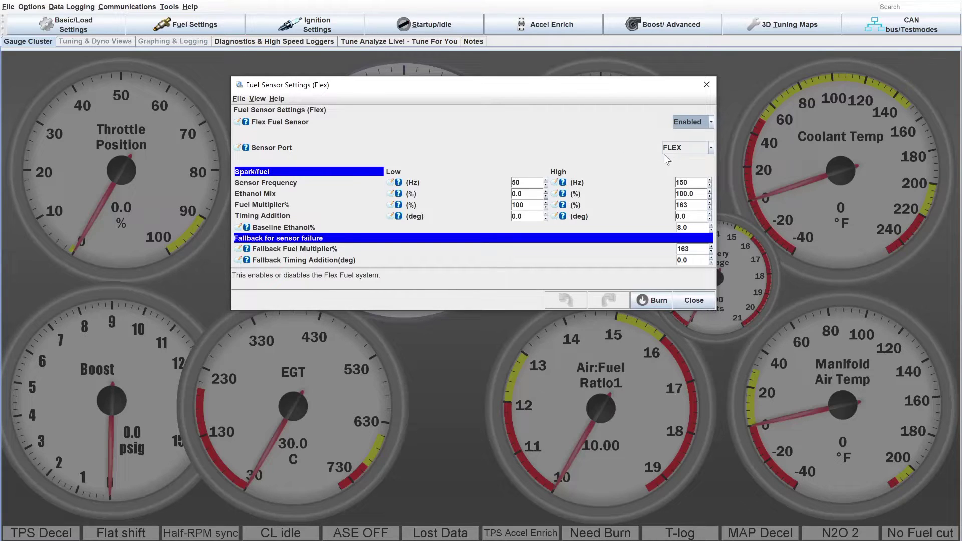
click(710, 148)
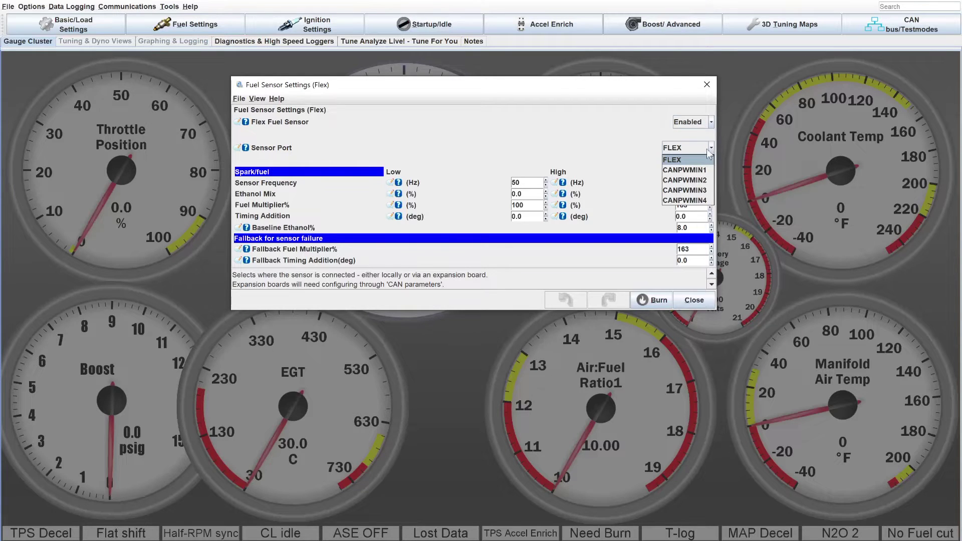
click(679, 160)
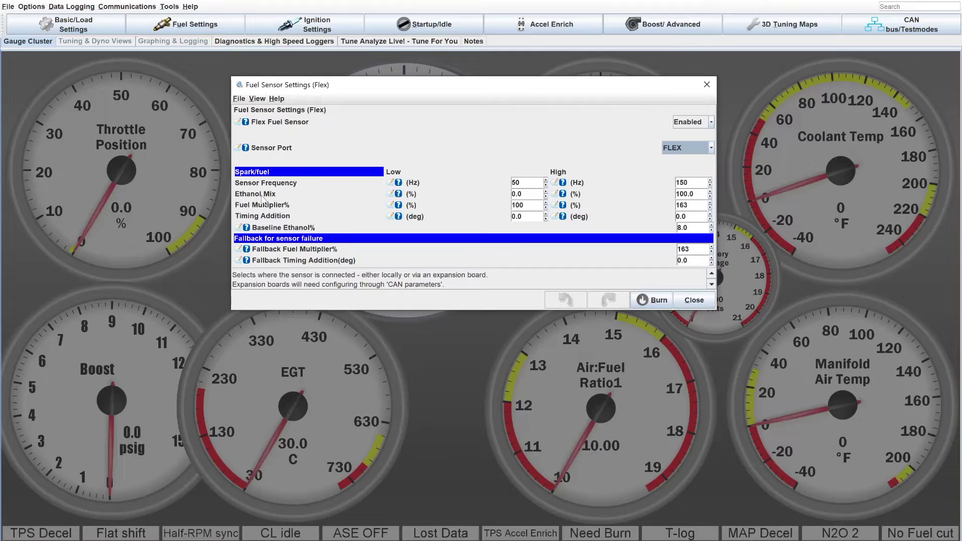
- Step through the Ethanol Mix (0–100%) and Fuel Multiplier (100–163%) fields to read their help text
click(523, 194)
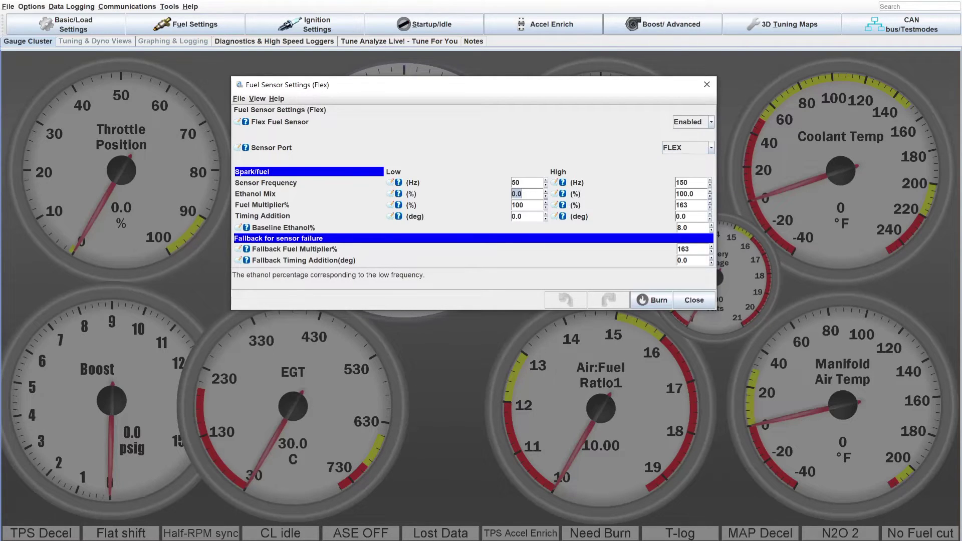
key(Tab)
click(682, 182)
click(684, 194)
key(Tab)
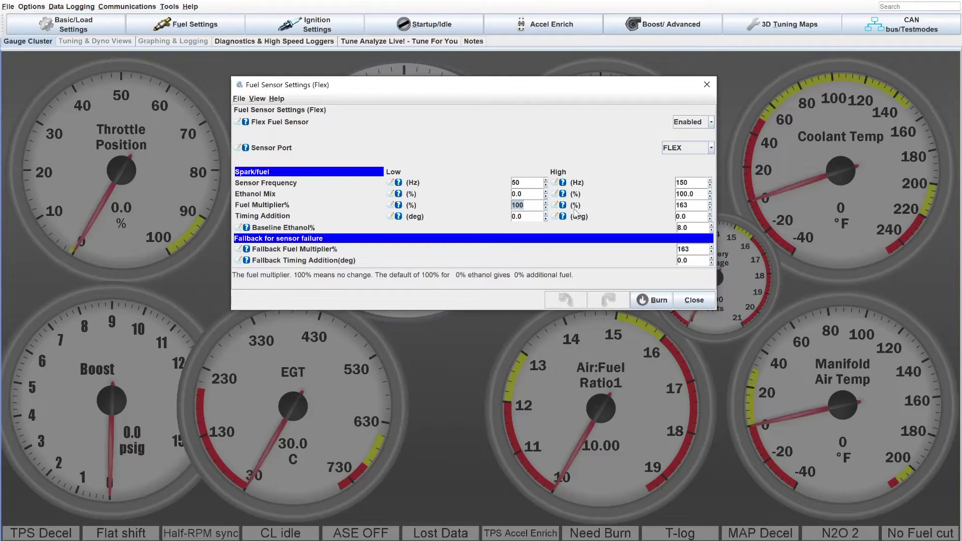
key(Tab)
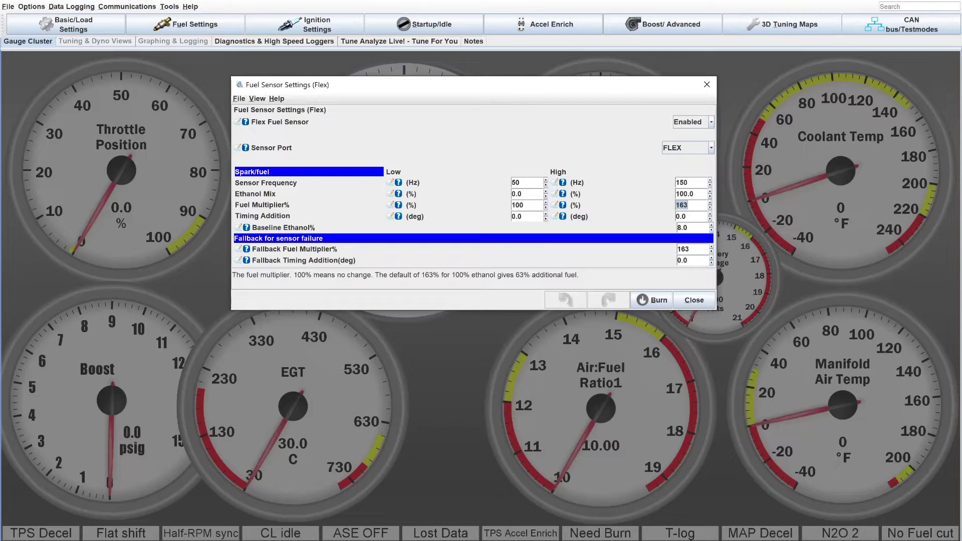
key(shift+Tab)
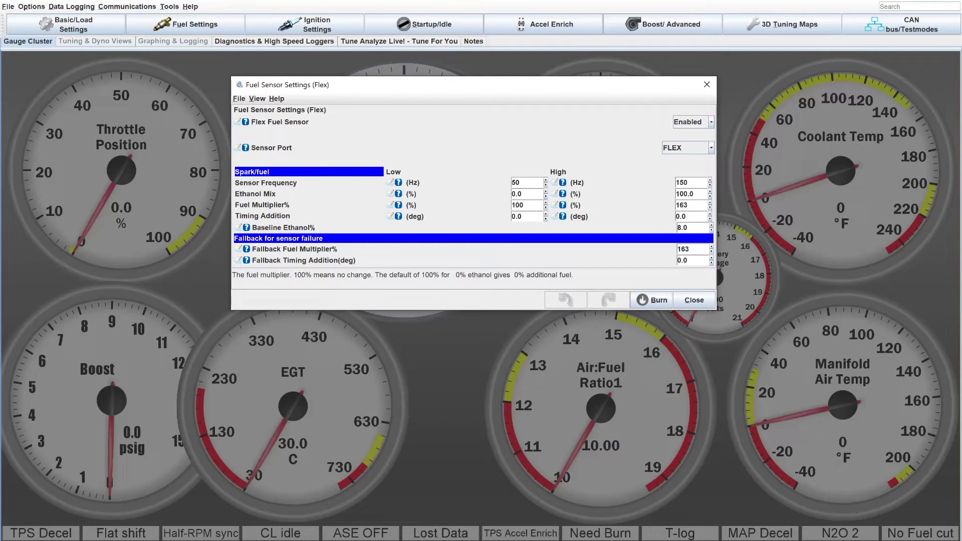
click(168, 25)
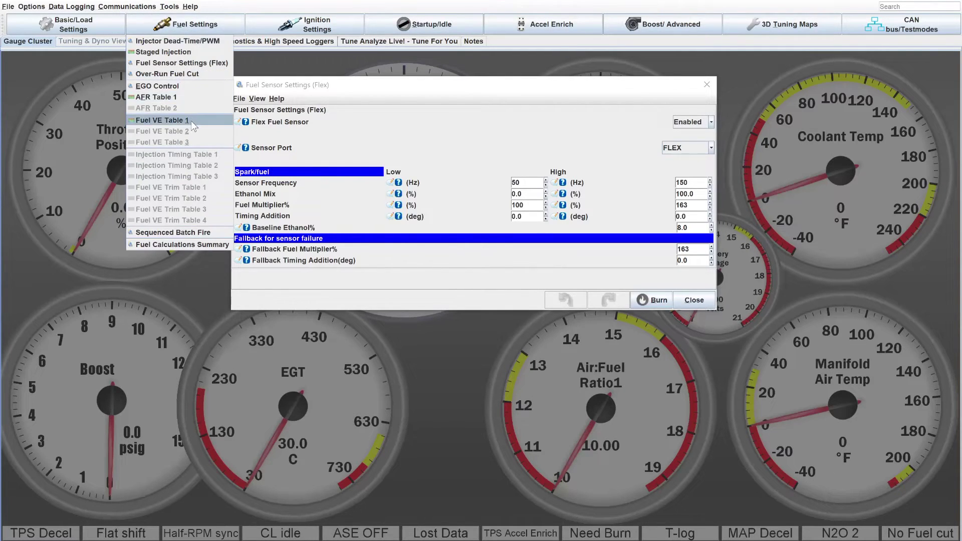
click(191, 120)
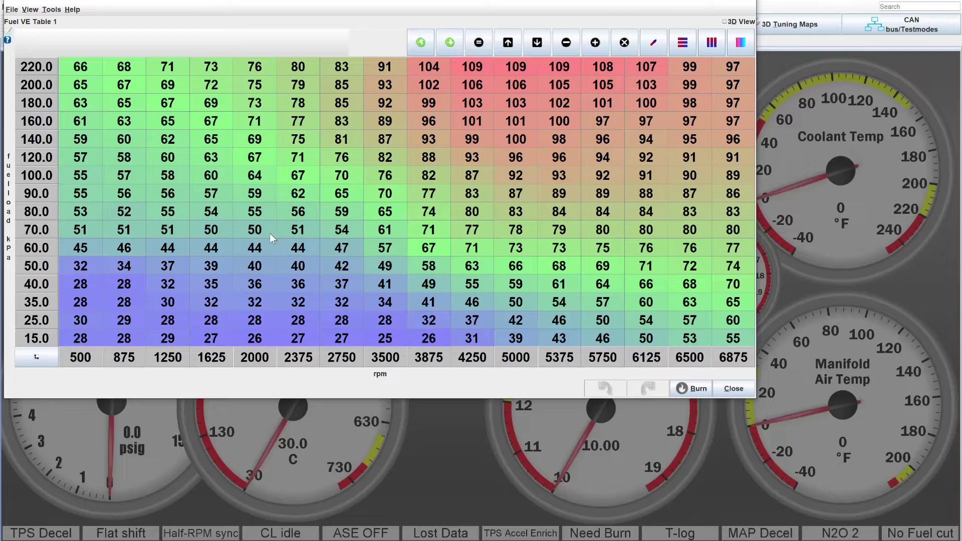
click(742, 6)
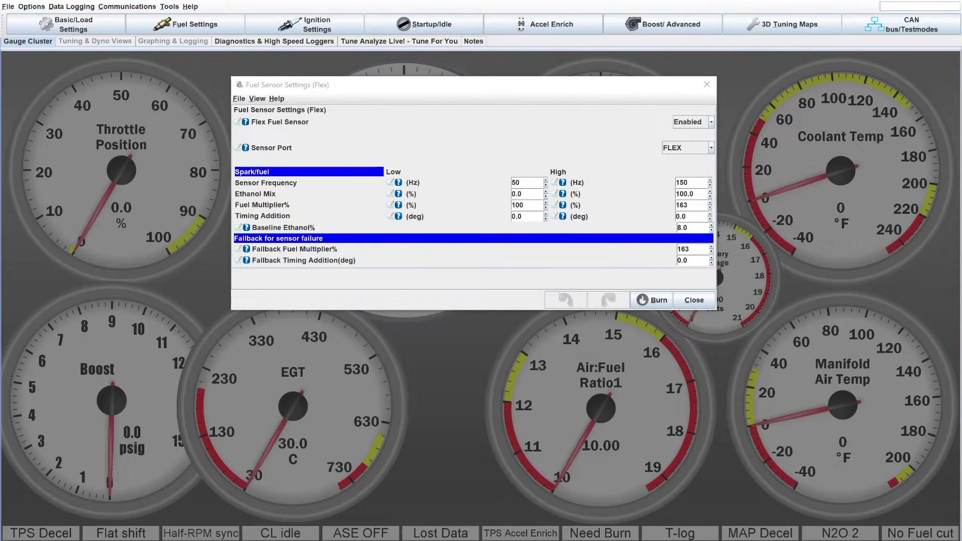
click(521, 205)
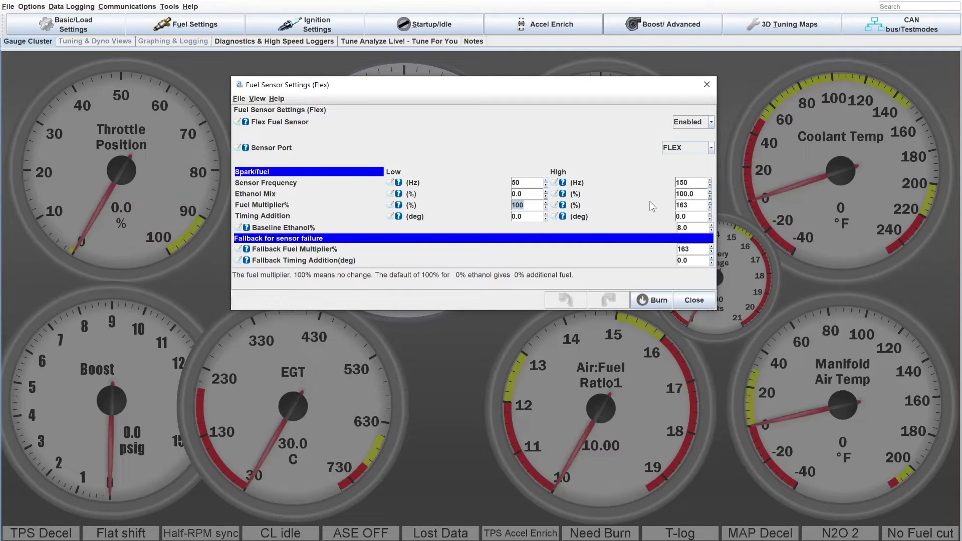
click(682, 205)
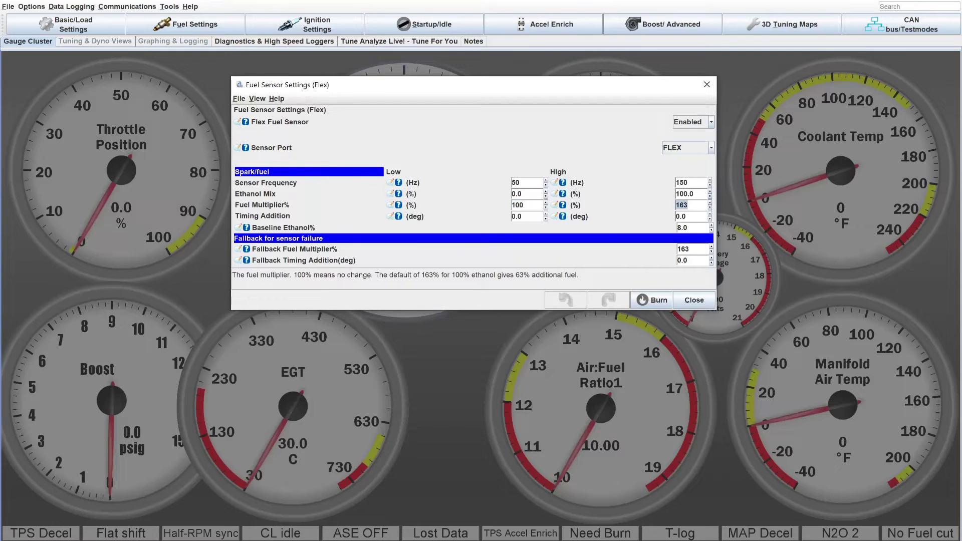
click(688, 205)
double_click(682, 194)
click(685, 194)
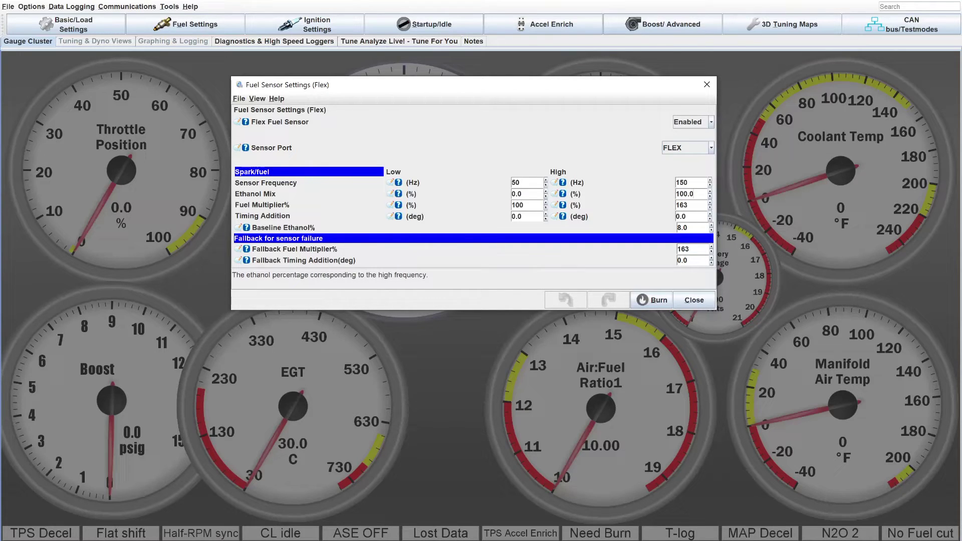
double_click(682, 204)
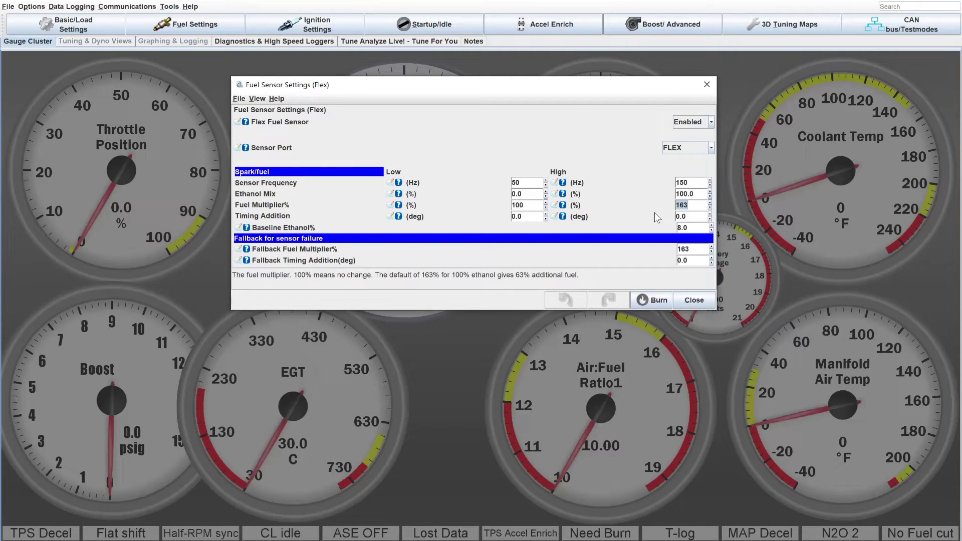
click(688, 205)
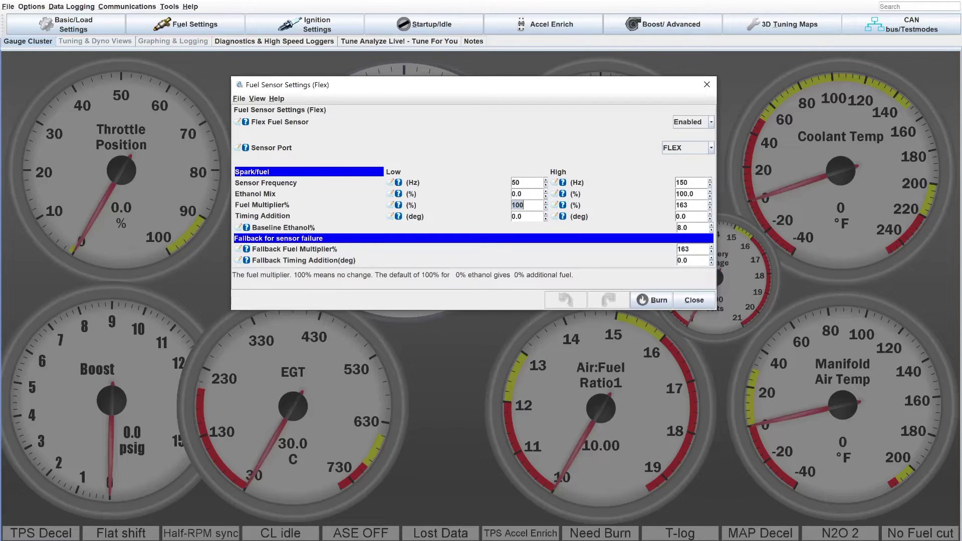
click(521, 205)
click(691, 205)
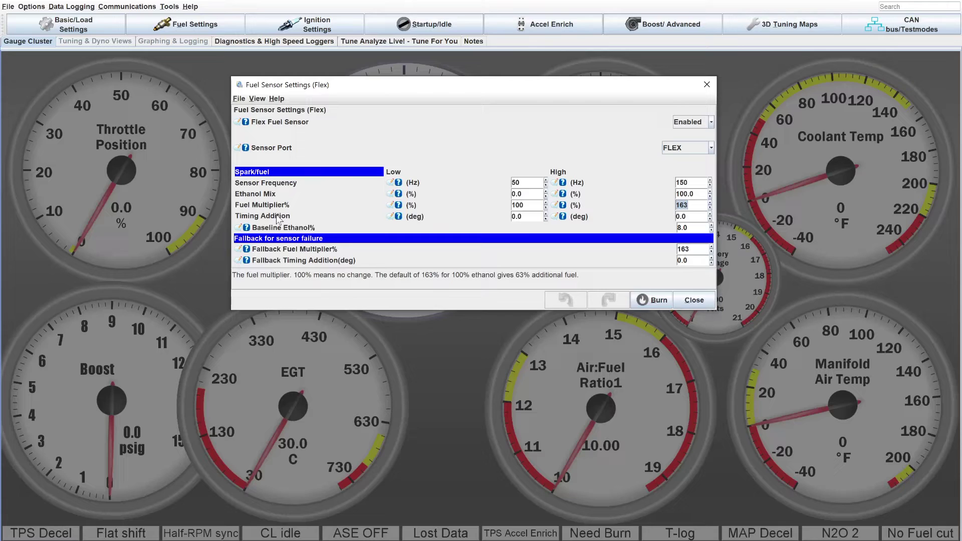
key(Tab)
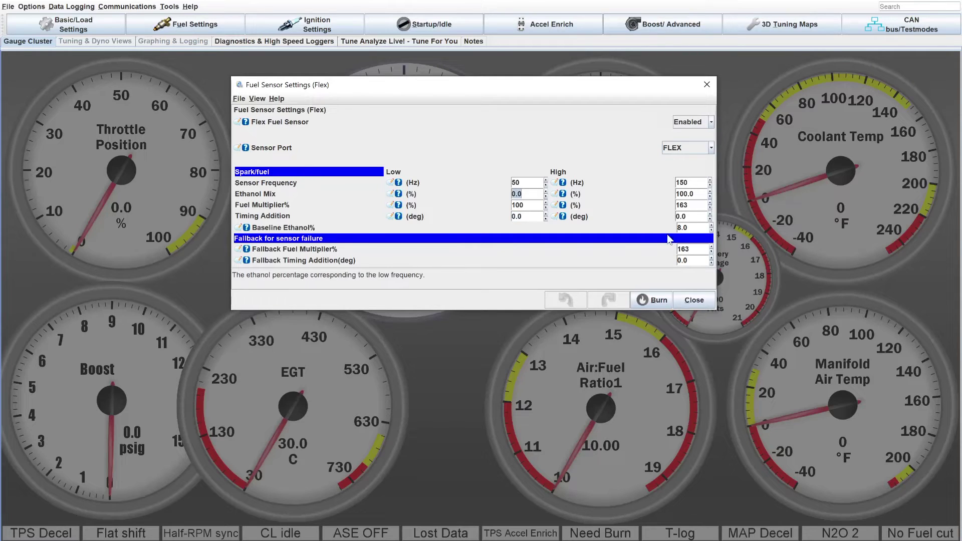
key(Tab)
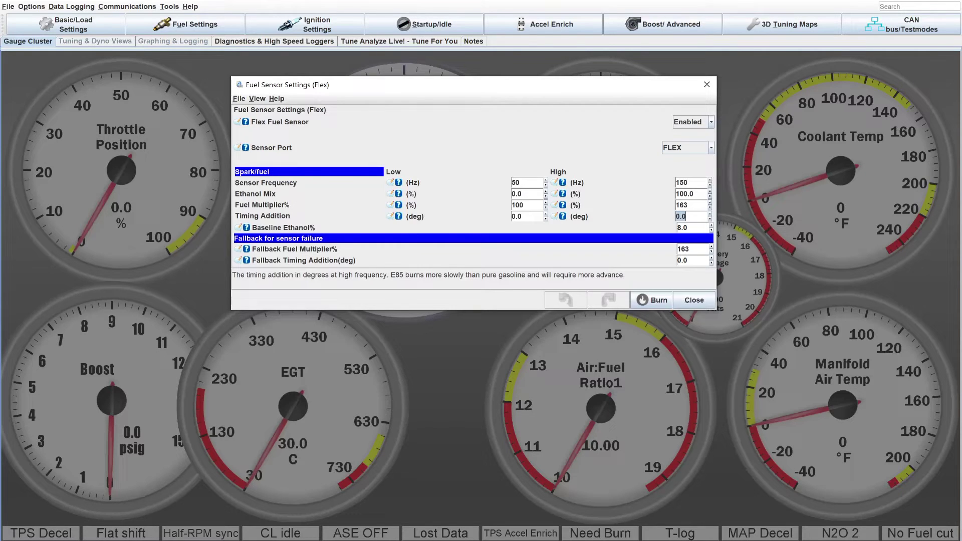
- Change the High Timing Addition from 0.0 to 5.0 degrees and recheck the committed value
click(685, 217)
key(Tab)
click(680, 216)
key(BackSpace)
key(BackSpace)
key(BackSpace)
text(5)
click(687, 194)
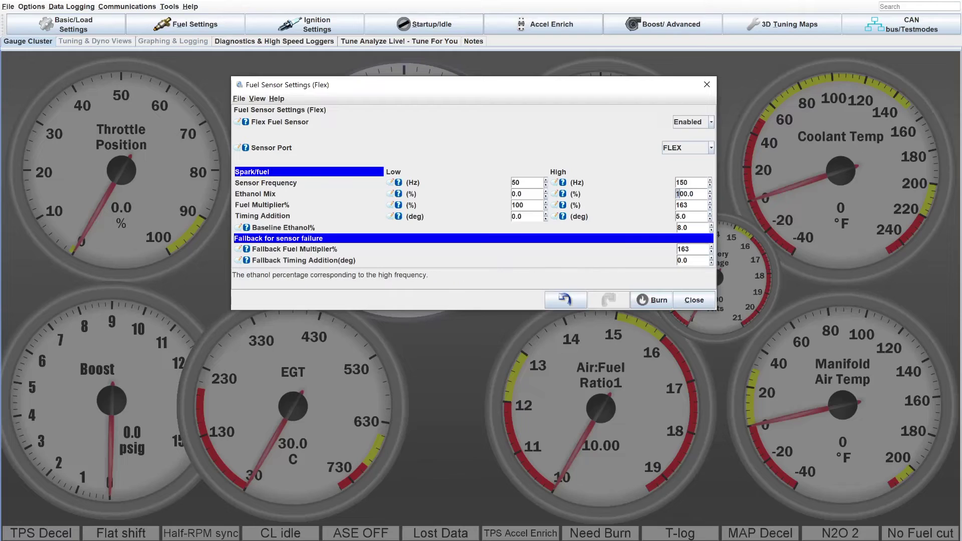
click(682, 216)
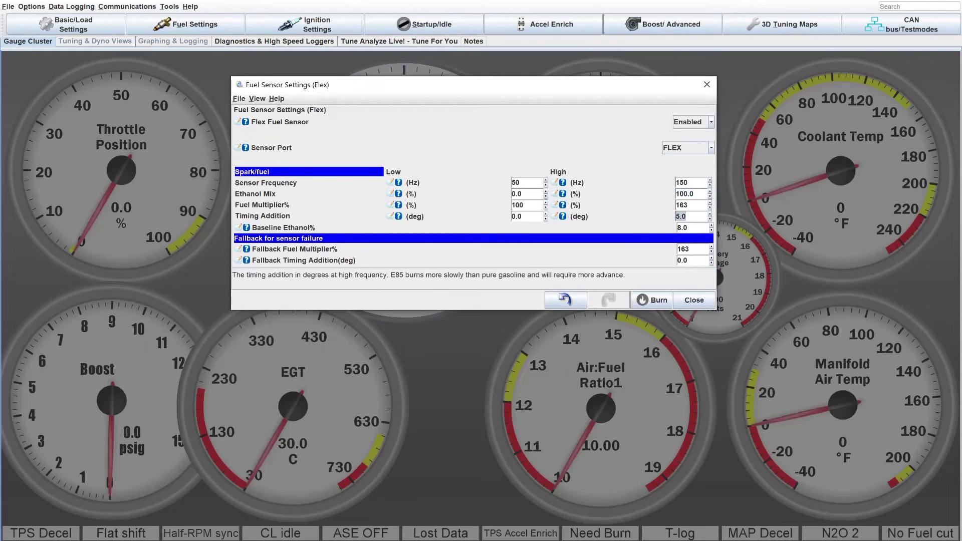
click(682, 205)
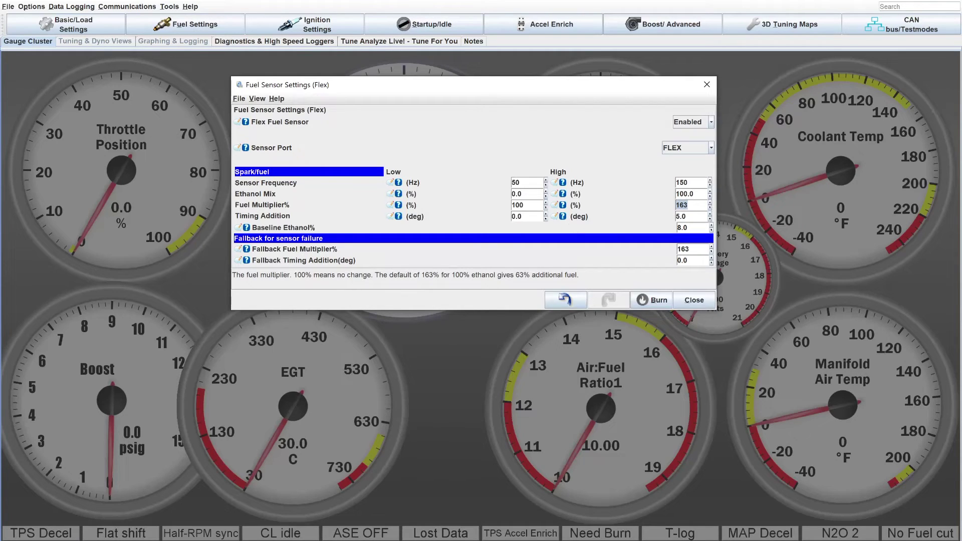
key(Tab)
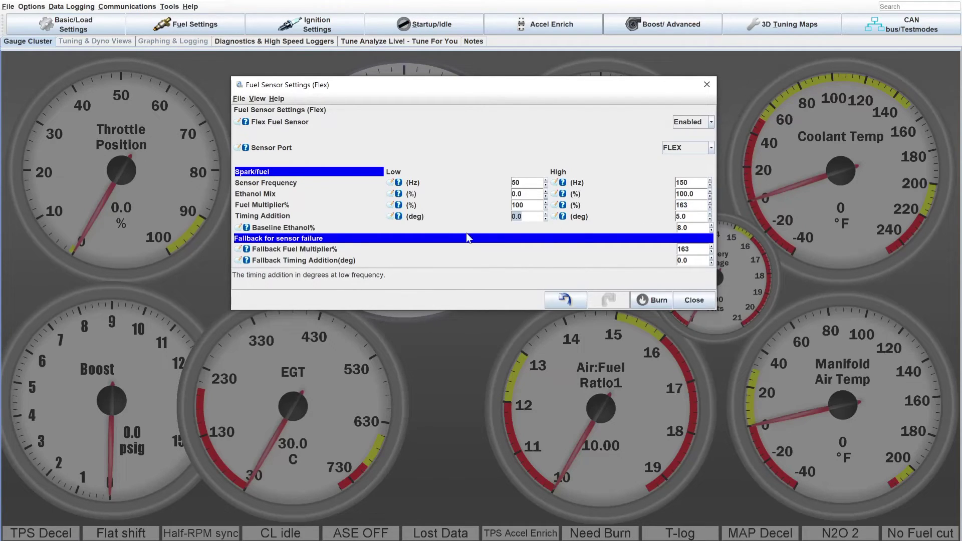
key(Tab)
key(Tab)
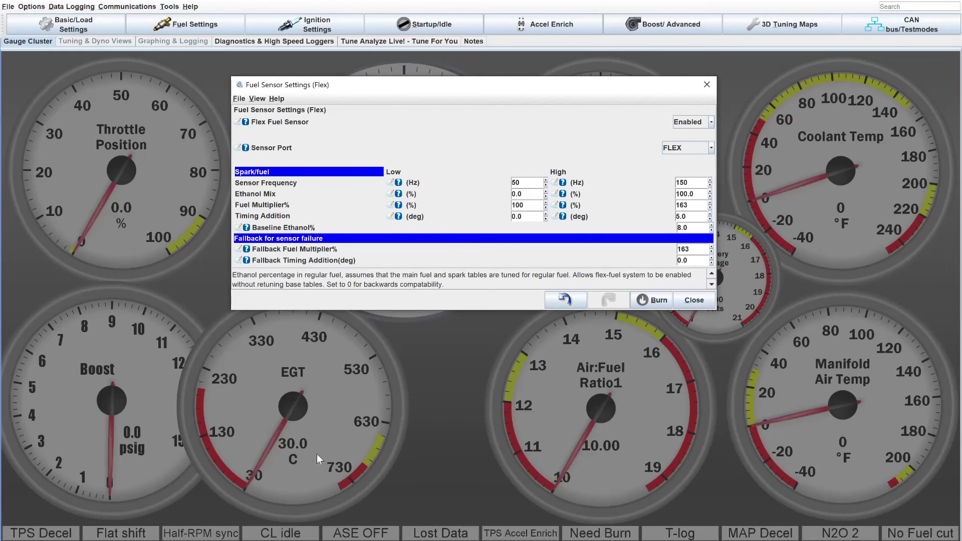
- Replace the 8.0 Baseline Ethanol% with 9.0 and commit it
key(BackSpace)
key(BackSpace)
key(BackSpace)
text(9.0)
click(521, 194)
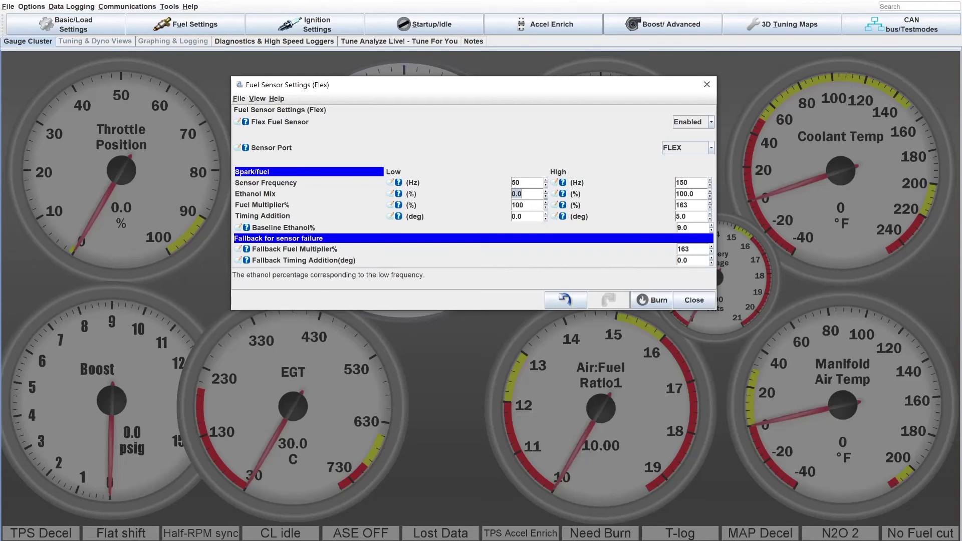
click(678, 229)
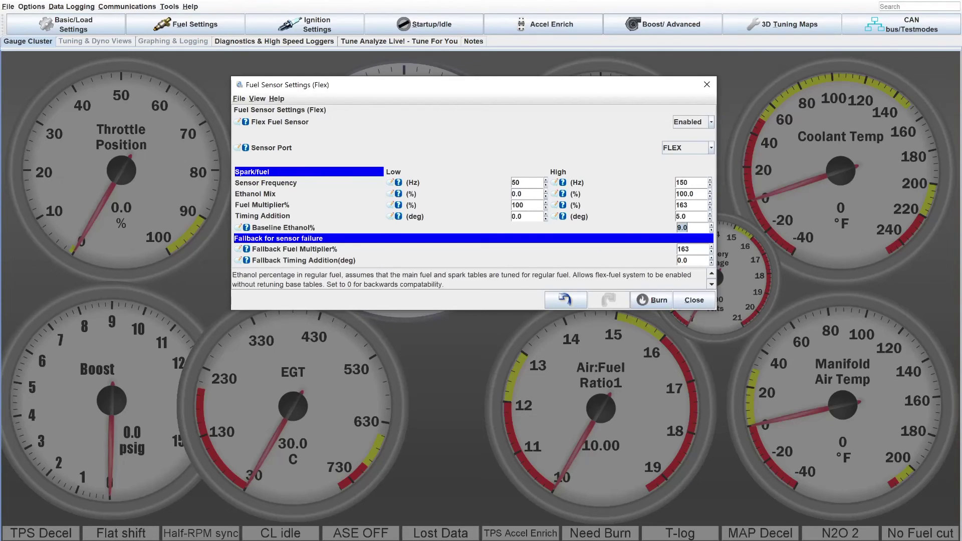
click(519, 194)
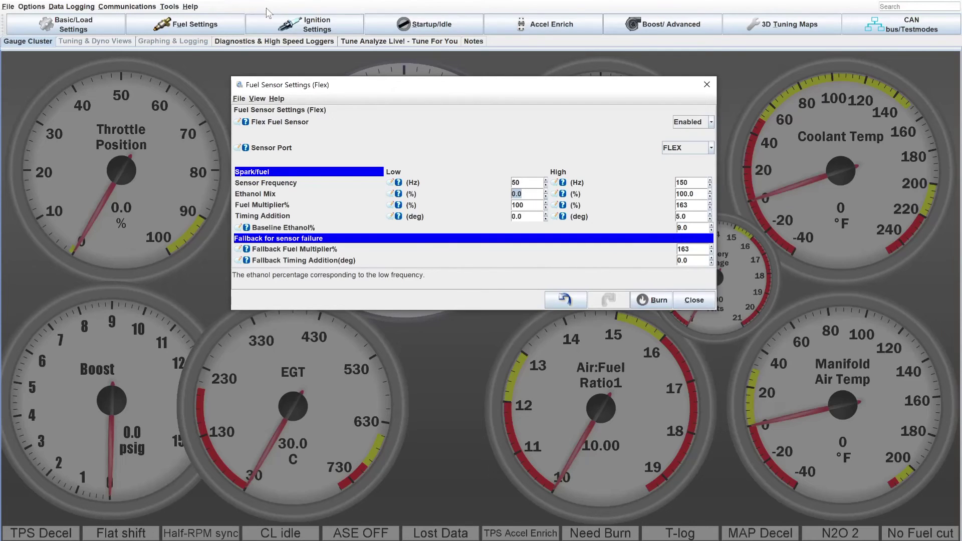
- Glance at Fuel VE Table 1, close it, and recheck the 9.0 baseline ethanol value
click(188, 24)
click(194, 123)
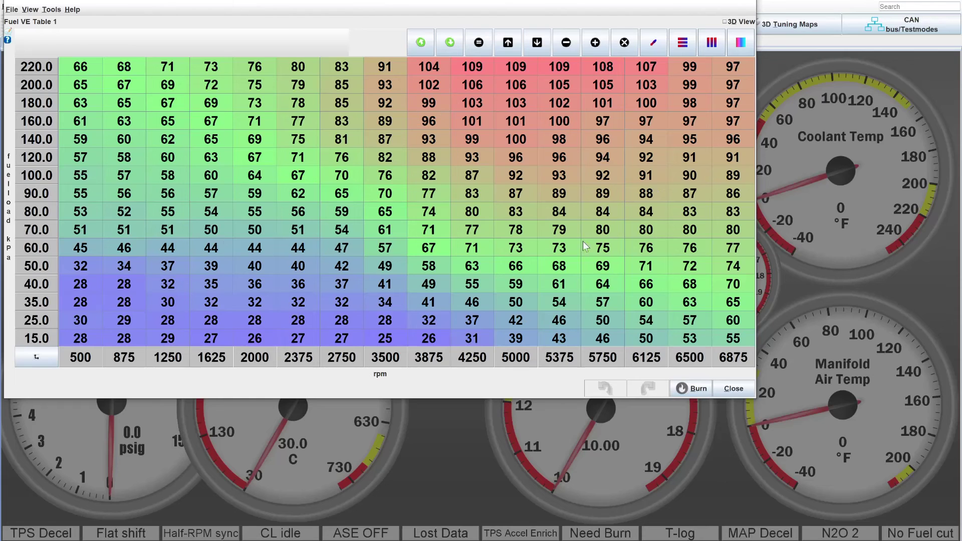
click(748, 5)
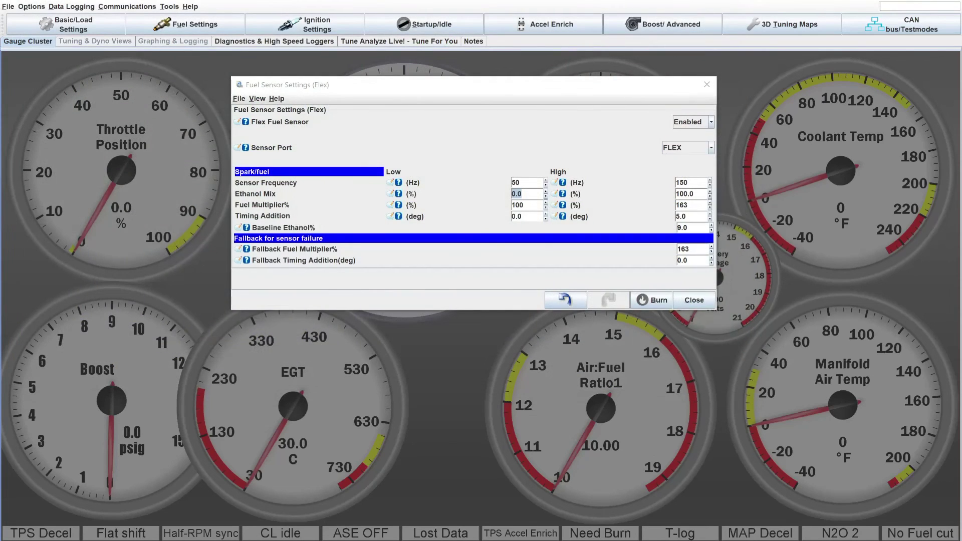
click(690, 227)
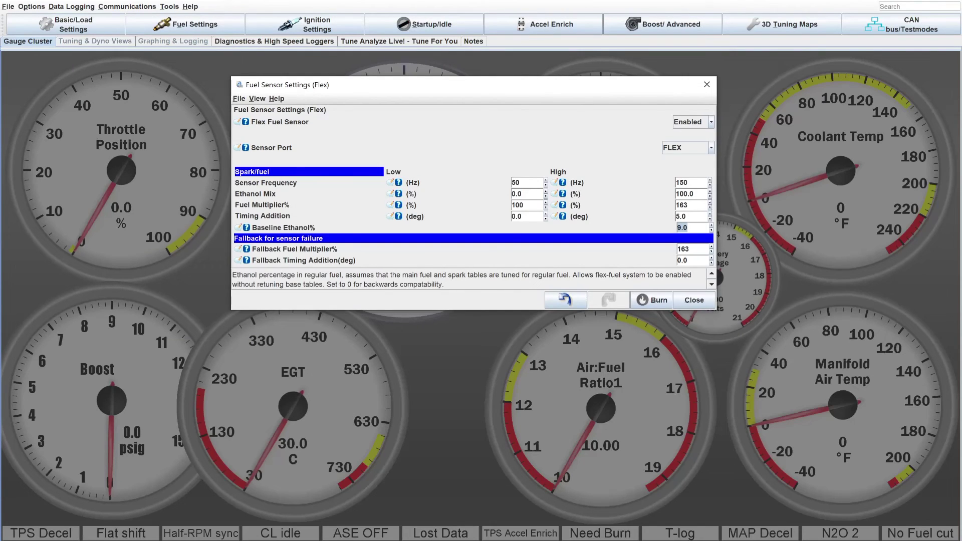
key(End)
click(706, 246)
click(682, 260)
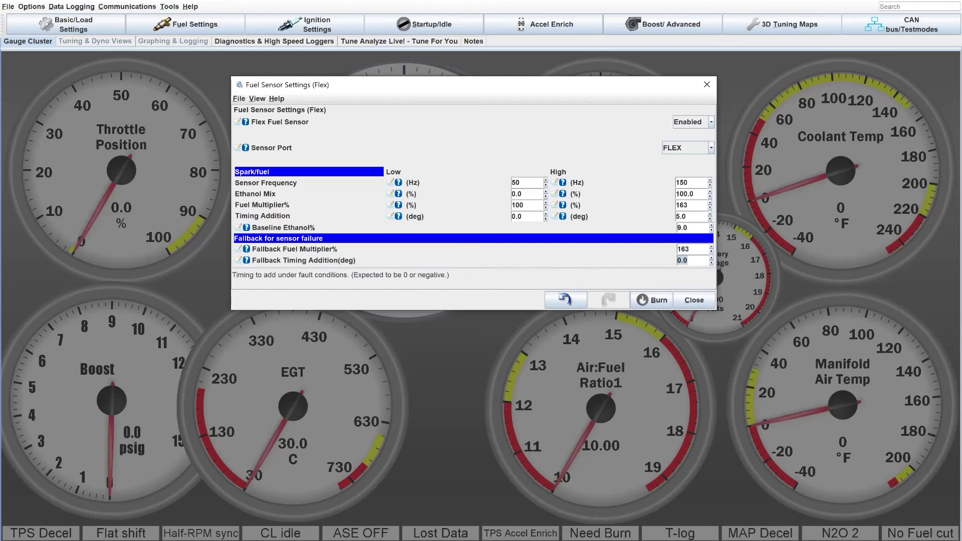
click(683, 249)
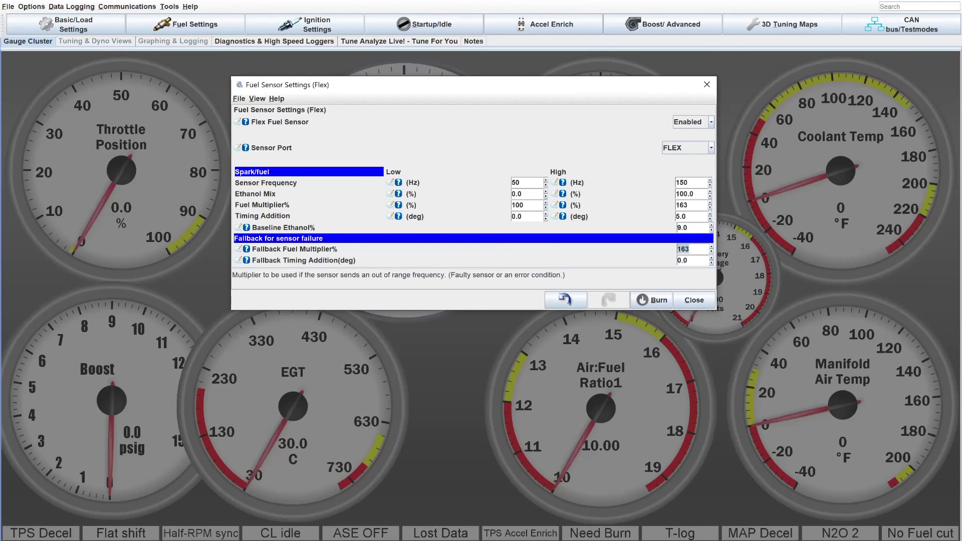
key(Right)
click(683, 205)
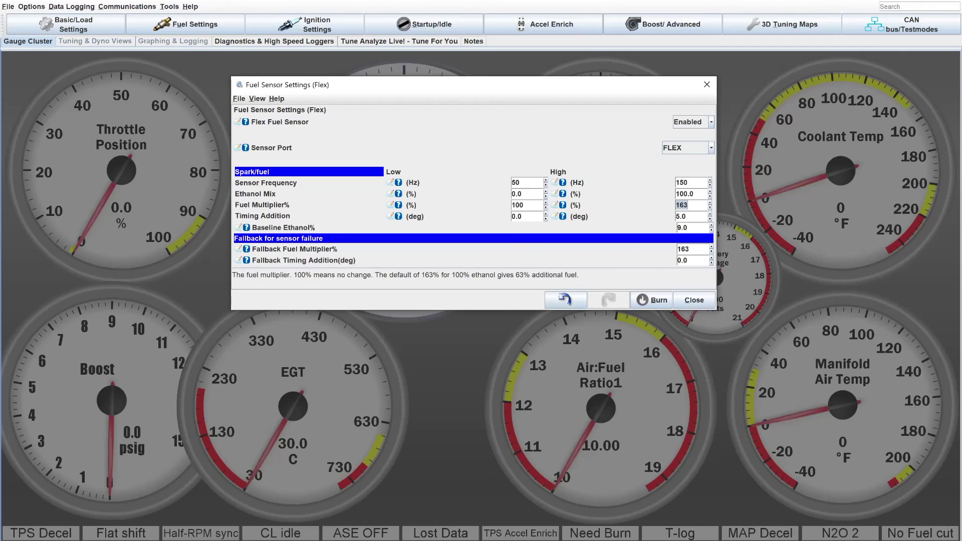
click(684, 249)
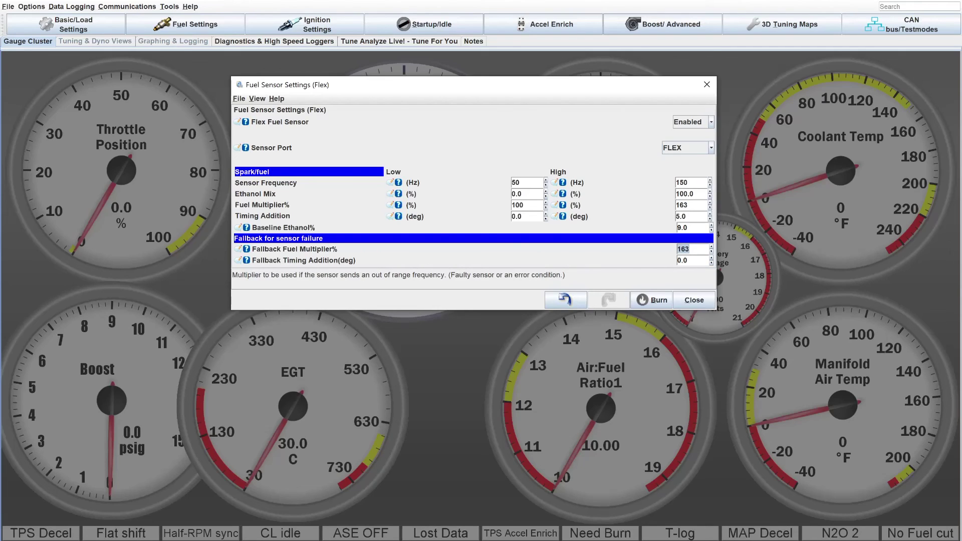
key(Tab)
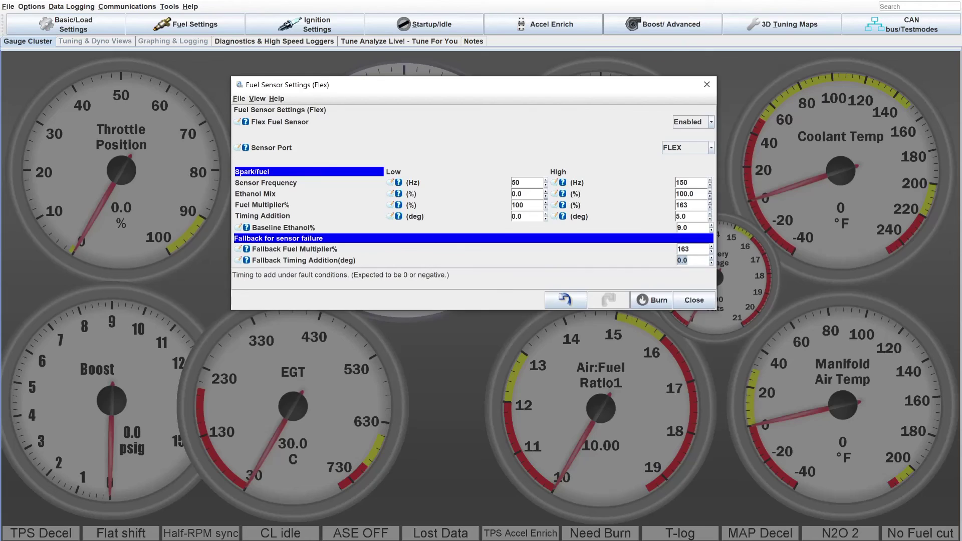